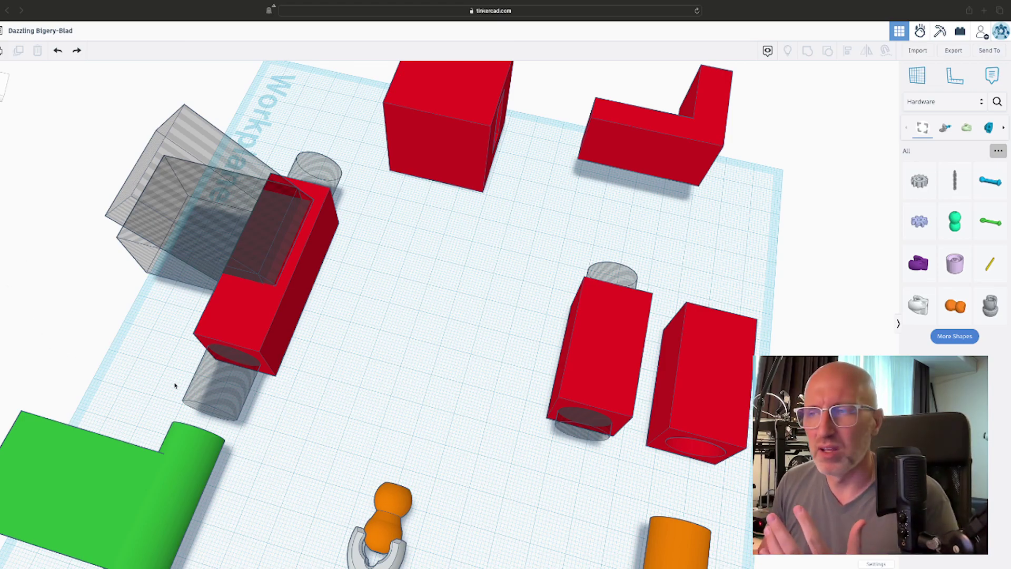
# Orbit the camera about 180° to face the workplane of red blocks and holes from the far side.
pyautogui.scroll(-2, 332, 386)
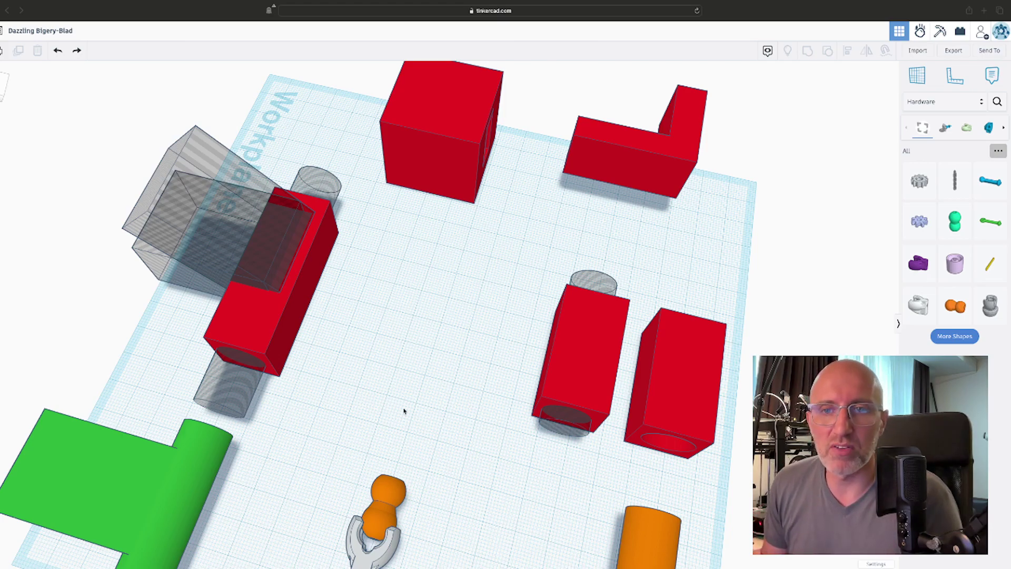
pyautogui.scroll(-2, 474, 417)
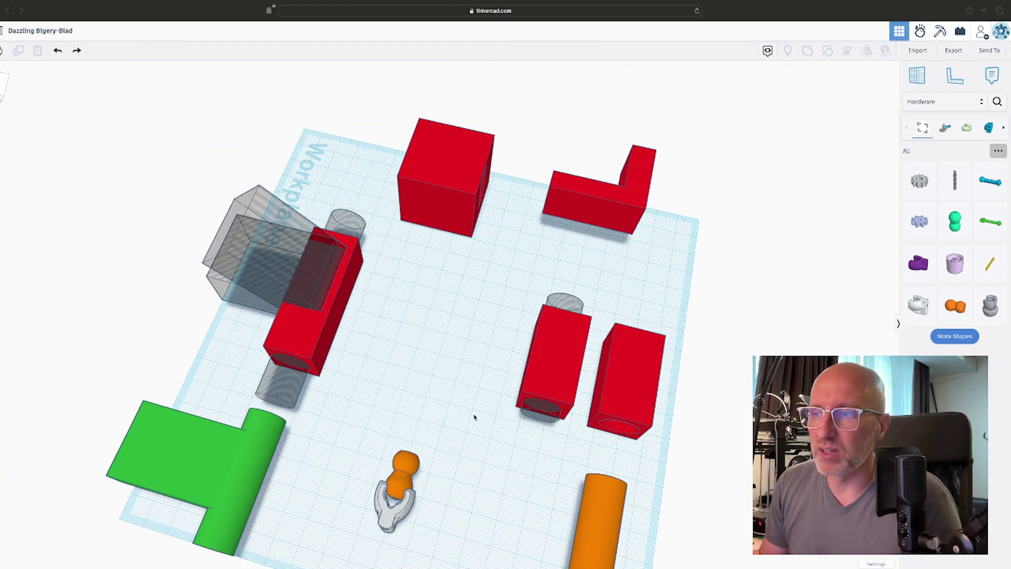
pyautogui.moveTo(474, 417); pyautogui.dragTo(365, 352, button='right')
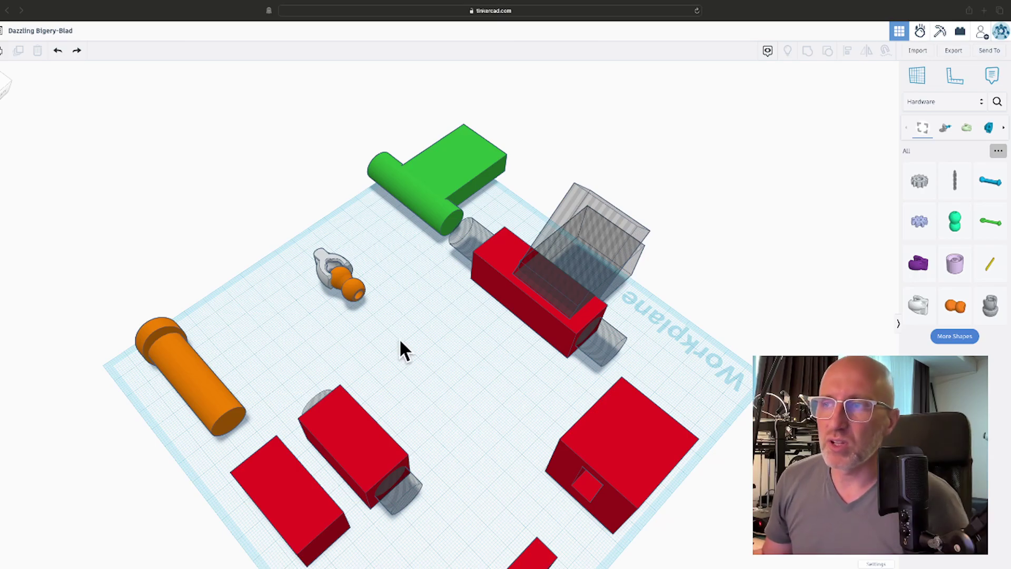
# Zoom in steeply on the ball joint and select the orange Seated Ball to show its inspector.
pyautogui.moveTo(401, 346); pyautogui.dragTo(415, 244, button='right')
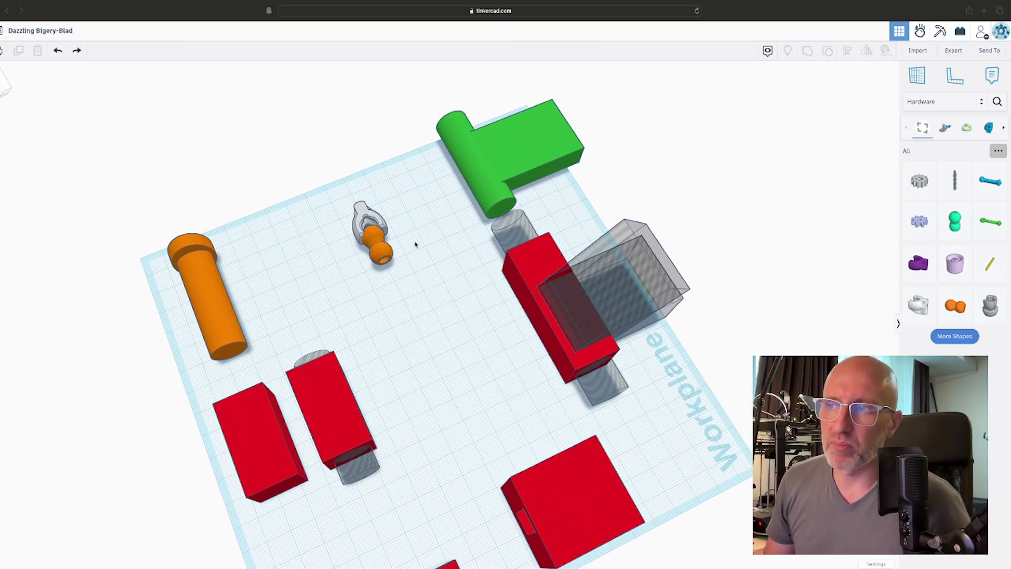
pyautogui.scroll(10, 391, 206)
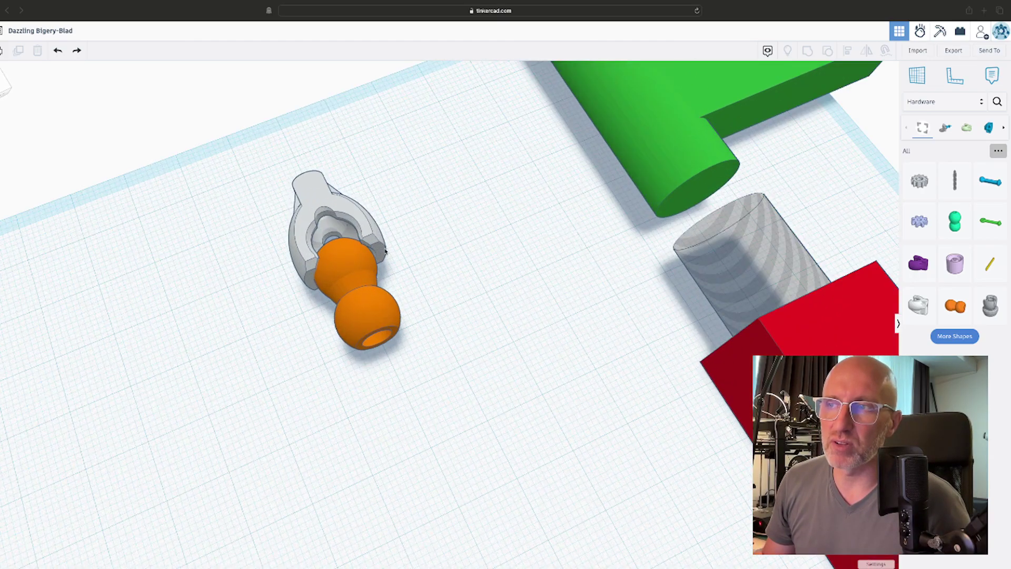
pyautogui.moveTo(441, 272); pyautogui.dragTo(328, 306, button='right')
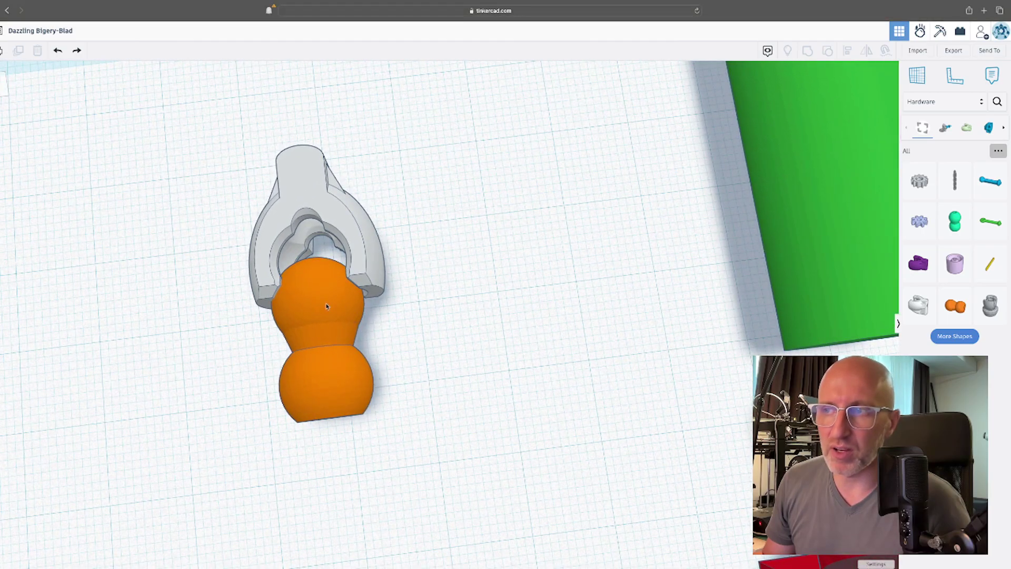
pyautogui.click(327, 287)
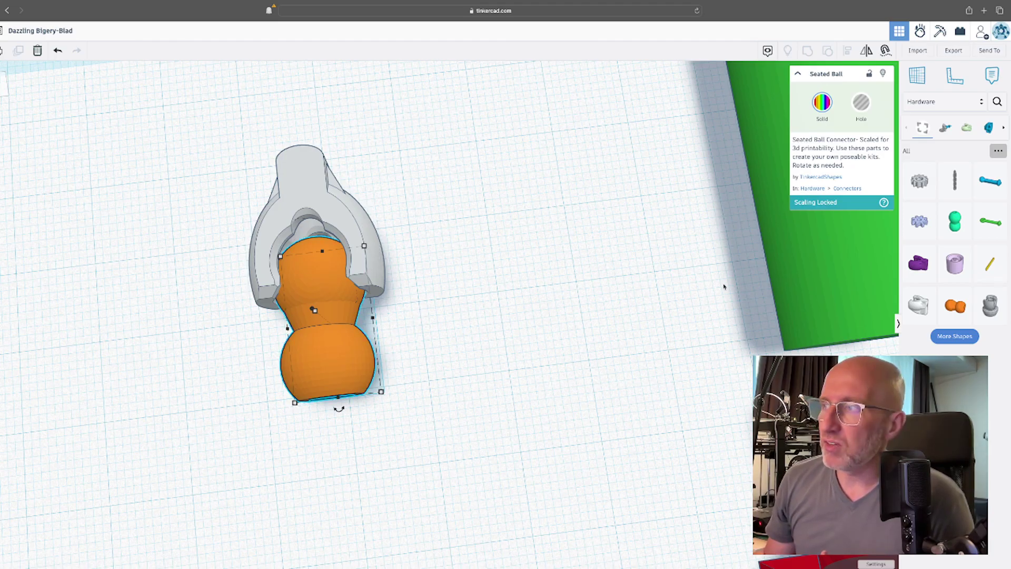
pyautogui.click(935, 104)
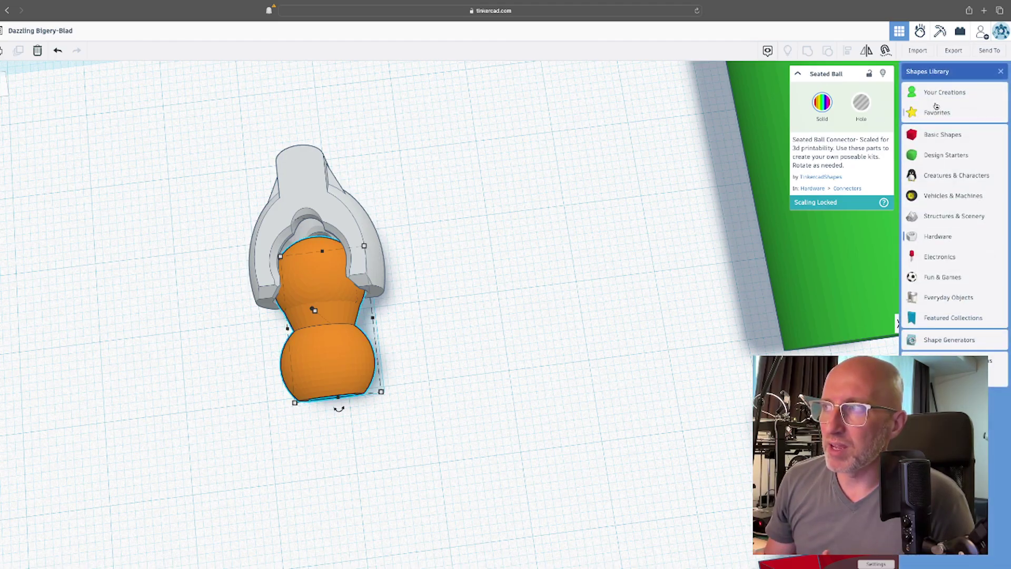
pyautogui.click(934, 237)
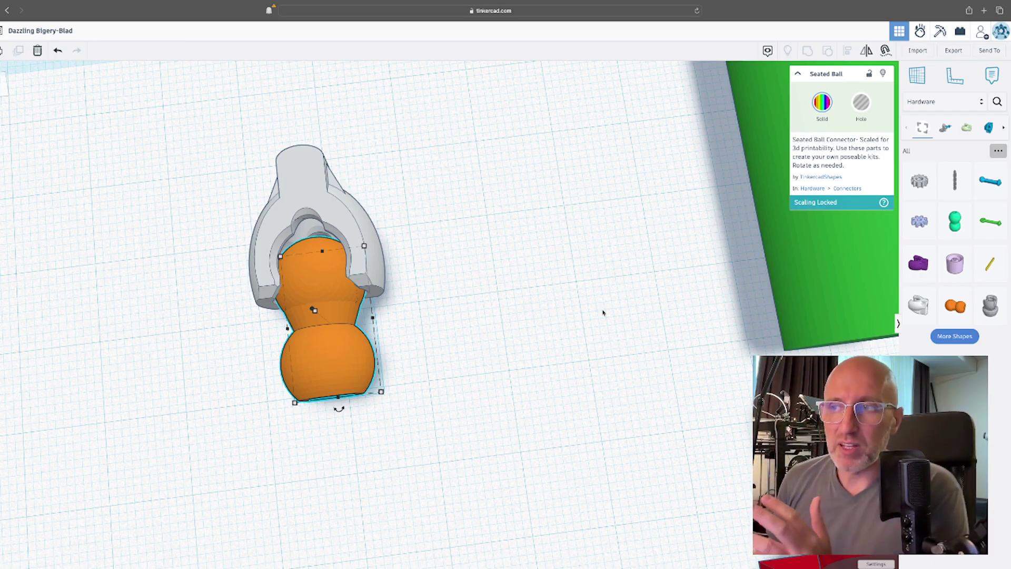
# Bring the red blocks with holes into view and move the orange rod toward a block's hole.
pyautogui.scroll(-5, 603, 312)
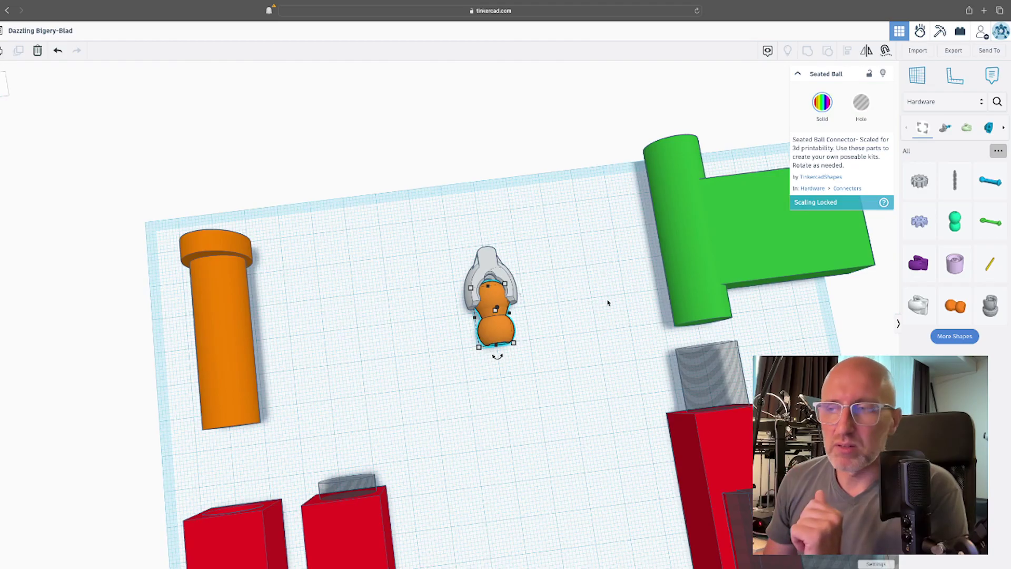
pyautogui.moveTo(608, 303); pyautogui.dragTo(390, 270, button='right')
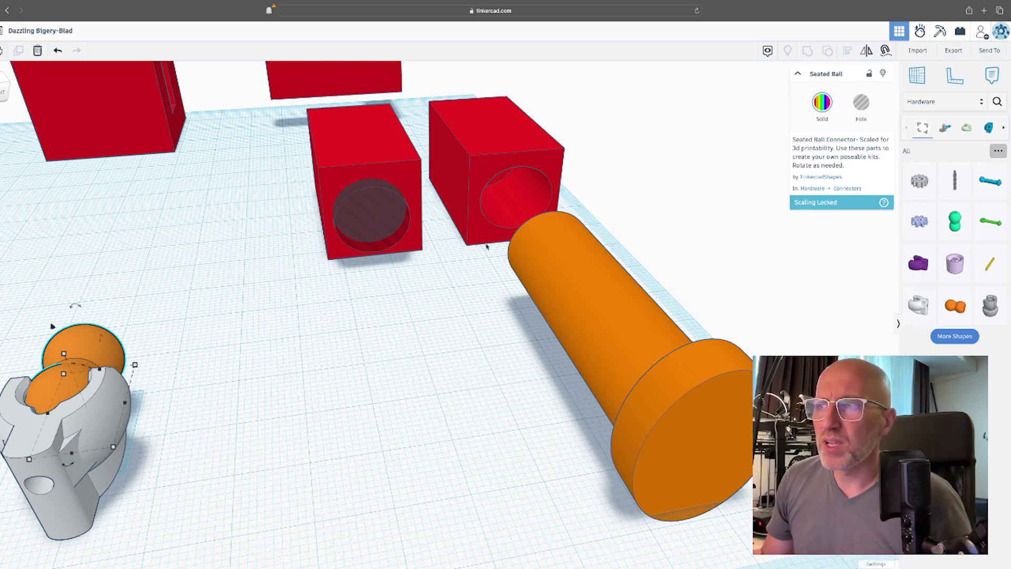
pyautogui.moveTo(513, 256); pyautogui.dragTo(529, 216)
pyautogui.scroll(4, 390, 209)
# Change the red block's hole cylinder width from 15.00 to 16 mm.
pyautogui.click(354, 255)
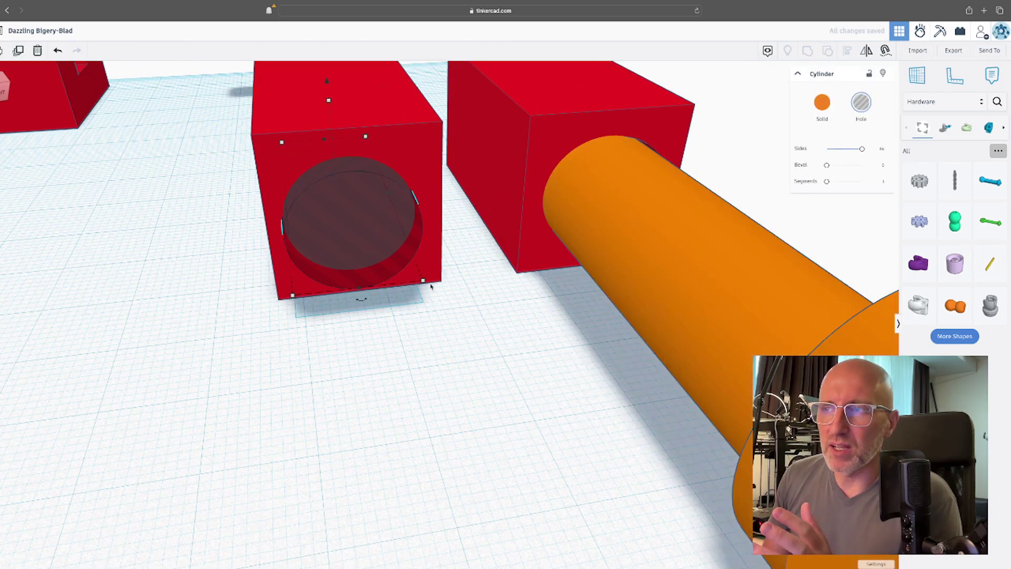
pyautogui.moveTo(423, 284)
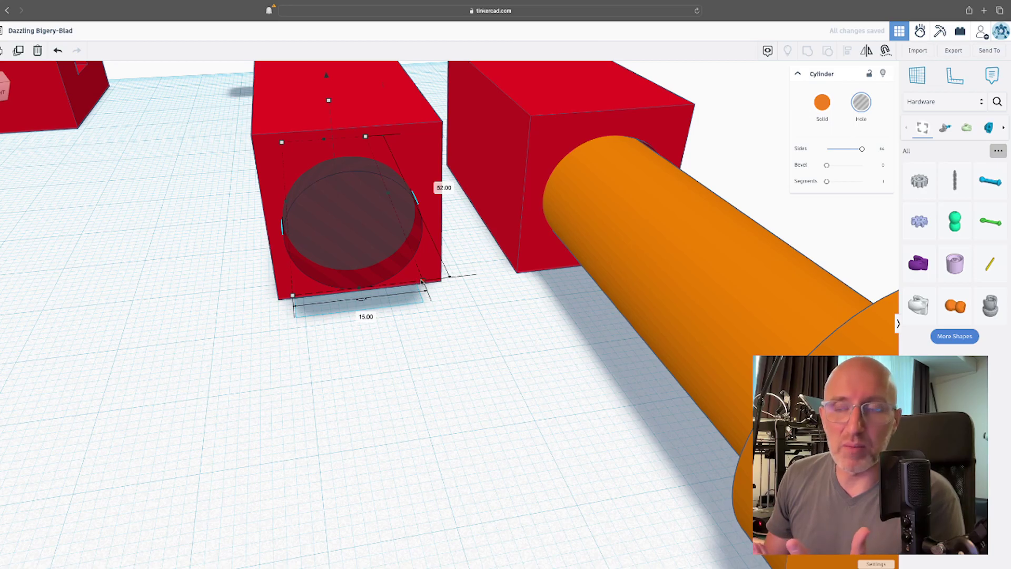
pyautogui.click(365, 316)
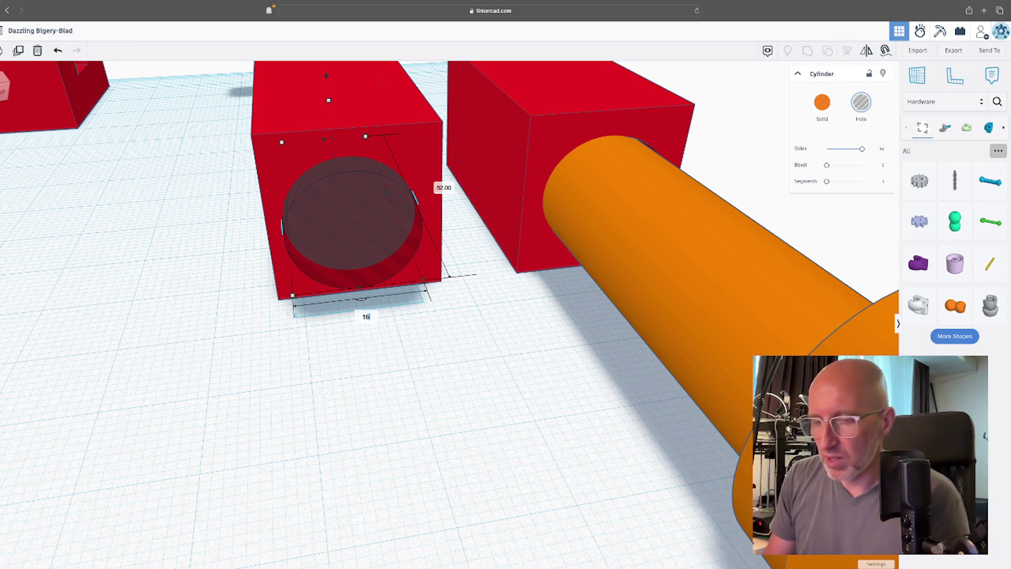
pyautogui.press('Return')
pyautogui.click(476, 355)
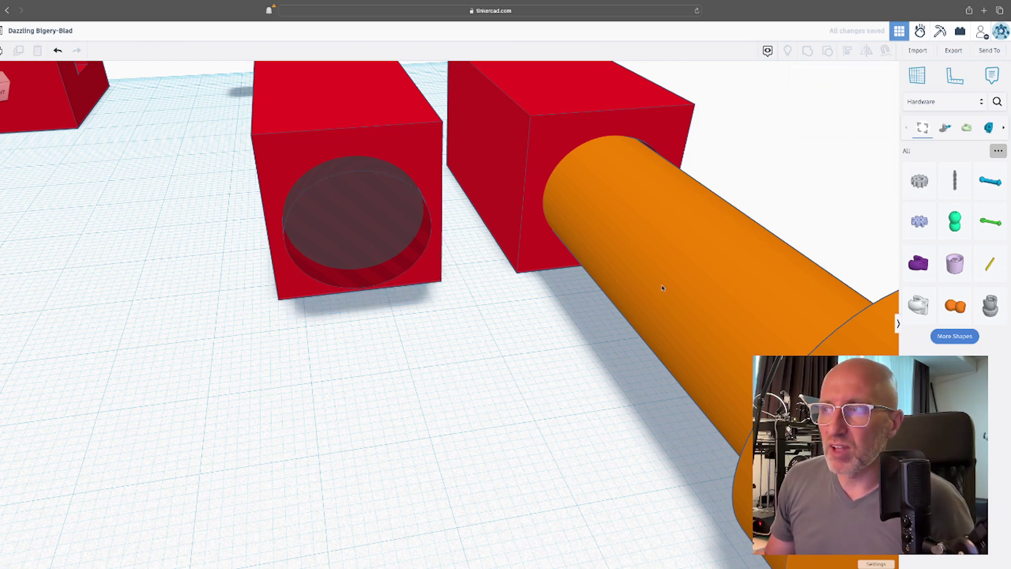
pyautogui.click(703, 285)
# Try the orange rod in the widened 16 mm left hole, then return it to the right block's hole.
pyautogui.moveTo(719, 289); pyautogui.dragTo(371, 323)
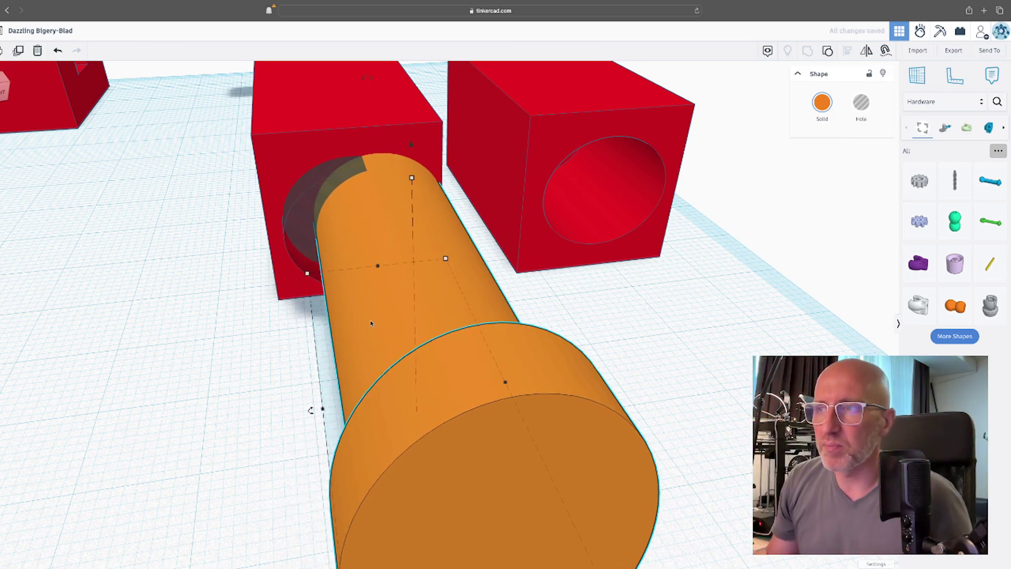
pyautogui.moveTo(420, 352); pyautogui.dragTo(725, 220)
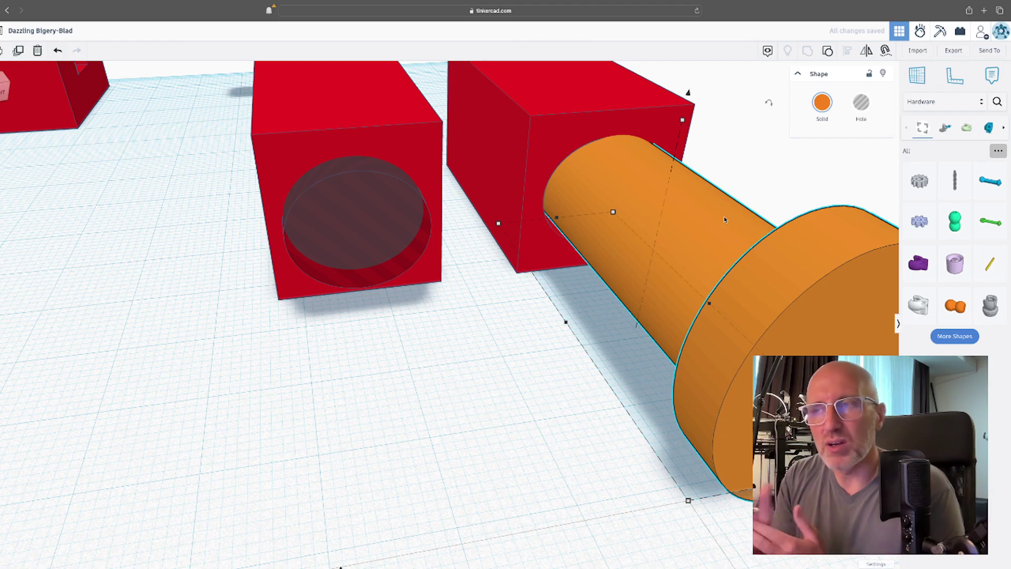
pyautogui.scroll(-3, 725, 219)
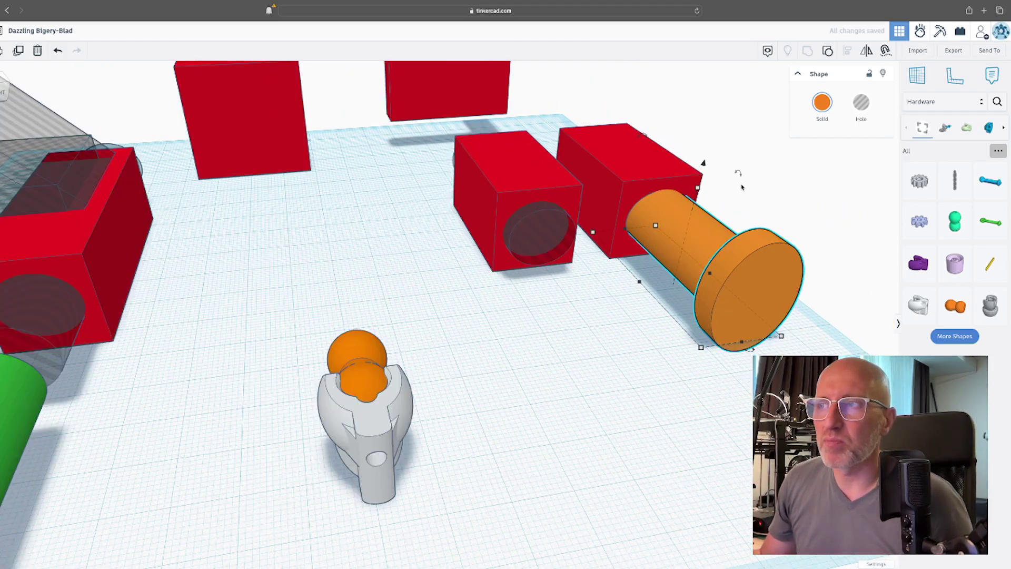
# Slide the L-shaped red angle piece up until it butts against the large red block.
pyautogui.moveTo(614, 354); pyautogui.dragTo(594, 338, button='right')
pyautogui.moveTo(593, 338); pyautogui.dragTo(327, 298, button='middle')
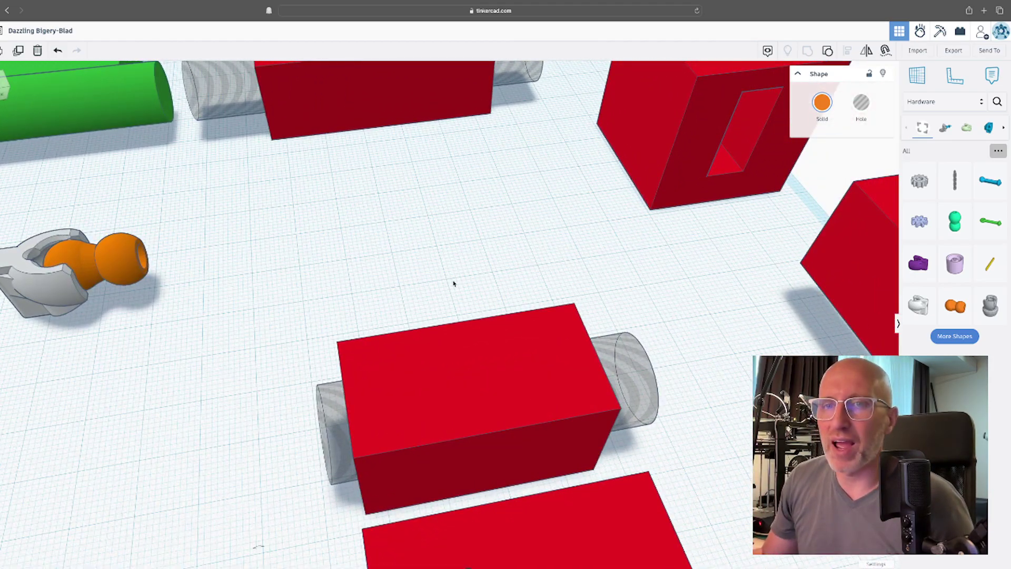
pyautogui.moveTo(453, 284)
pyautogui.mouseDown(button='right')
pyautogui.moveTo(245, 481)
pyautogui.moveTo(314, 206)
pyautogui.moveTo(460, 266)
pyautogui.mouseUp(button='right')
pyautogui.scroll(5, 460, 266)
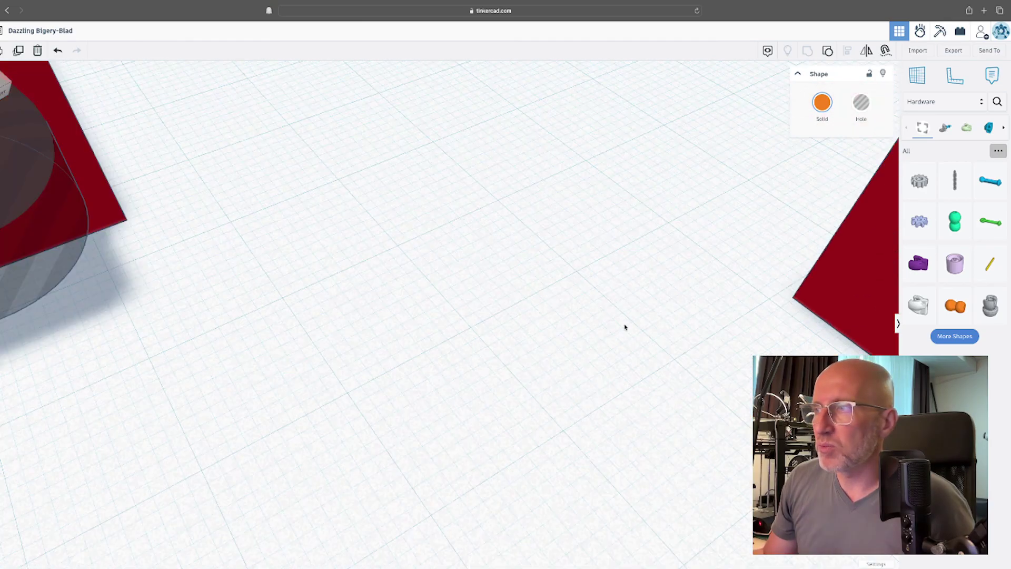
pyautogui.scroll(-5, 626, 327)
pyautogui.click(688, 364)
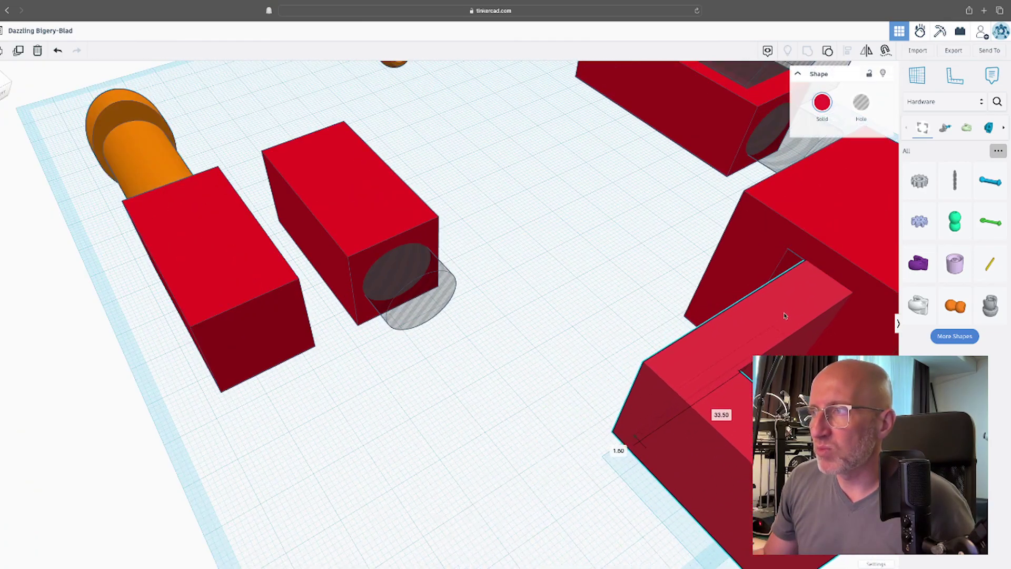
pyautogui.moveTo(784, 315); pyautogui.dragTo(784, 293)
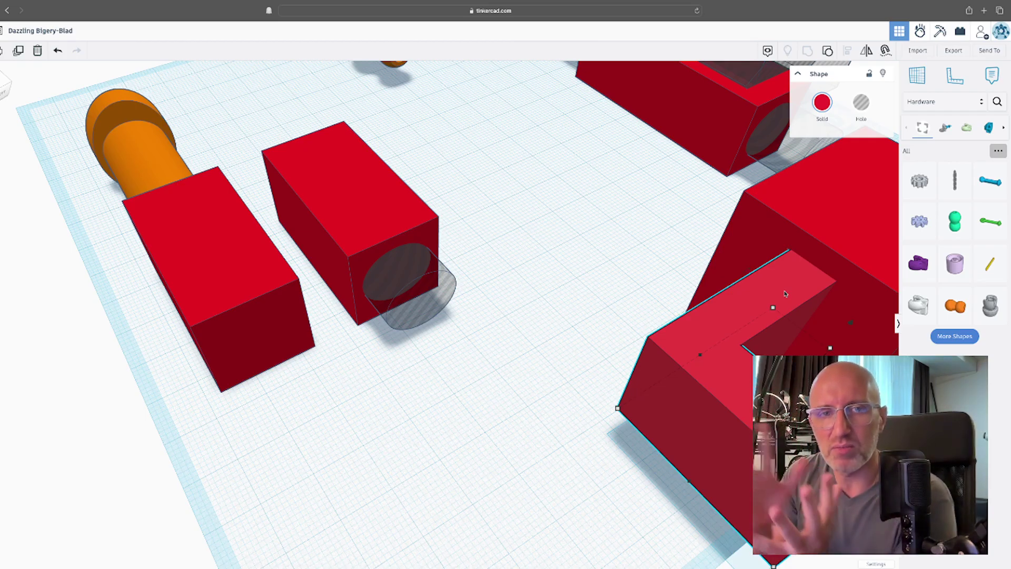
pyautogui.scroll(-2, 789, 289)
pyautogui.scroll(-4, 790, 289)
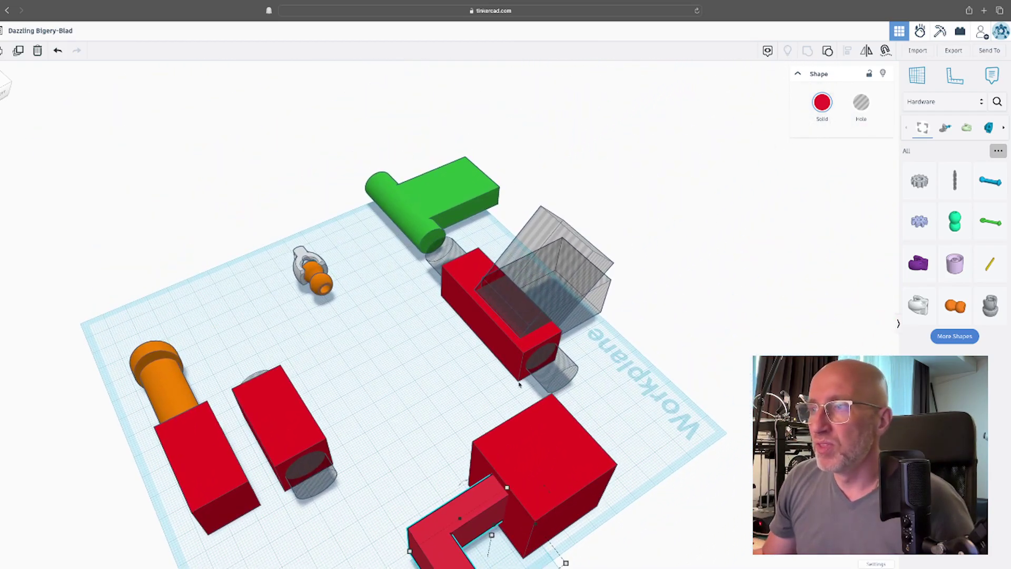
pyautogui.scroll(2, 492, 404)
pyautogui.moveTo(492, 403); pyautogui.dragTo(409, 244, button='right')
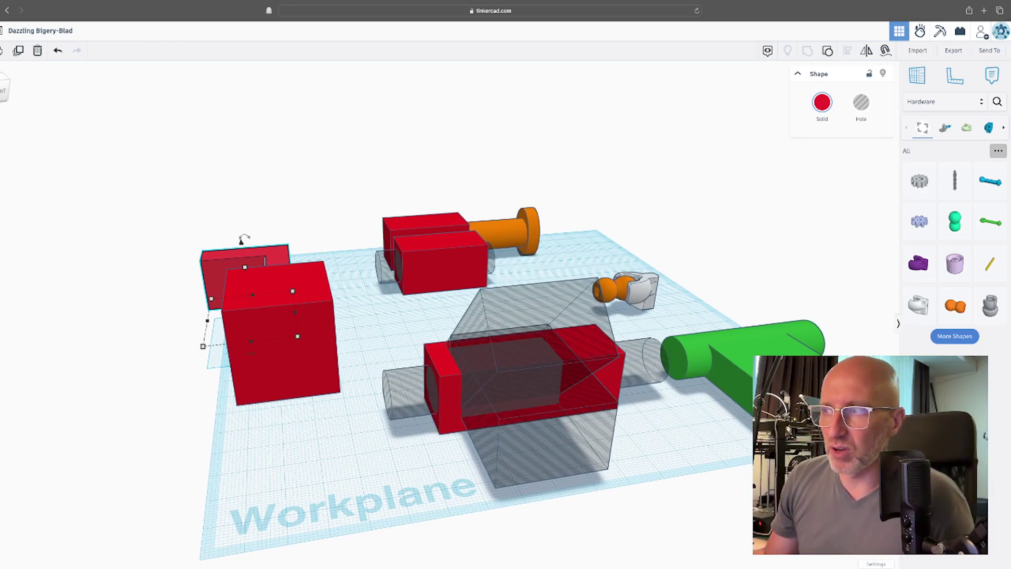
pyautogui.moveTo(768, 347); pyautogui.dragTo(572, 412)
pyautogui.press('super+z')
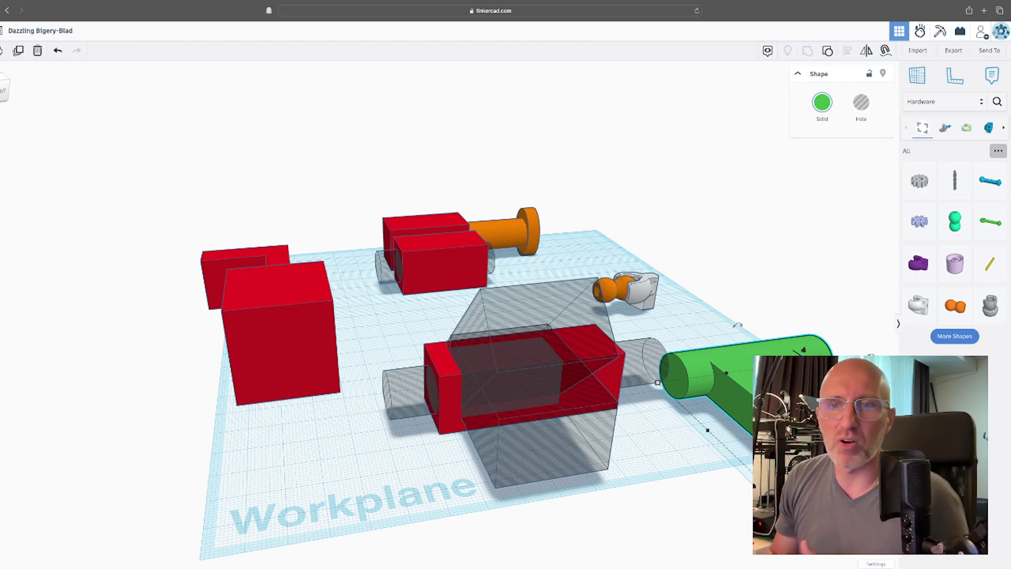
# Push the green hinge leaf left until its pin sits inside the red hinge block's hole box.
pyautogui.moveTo(737, 411); pyautogui.dragTo(745, 429)
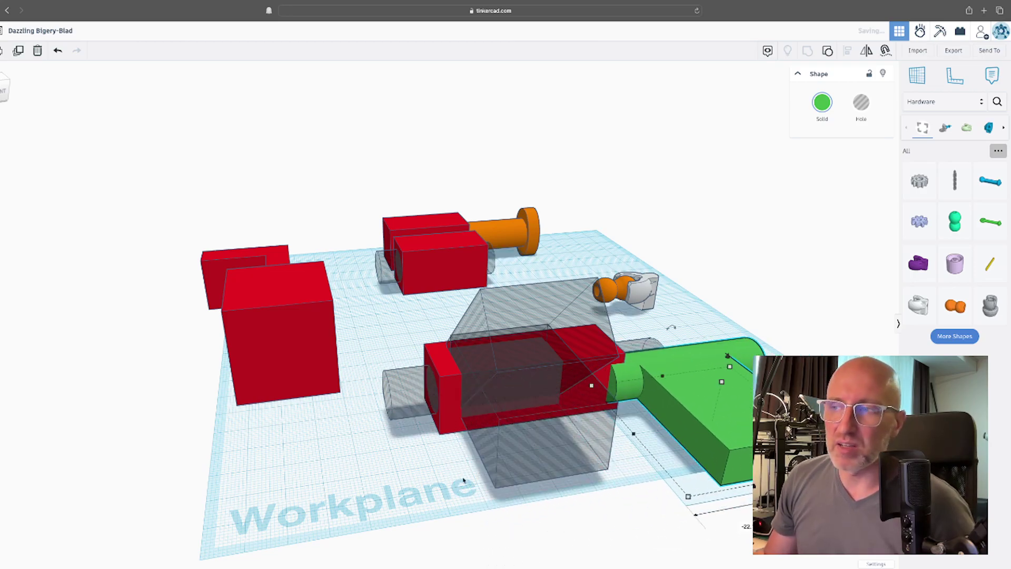
pyautogui.moveTo(463, 480); pyautogui.dragTo(577, 500, button='right')
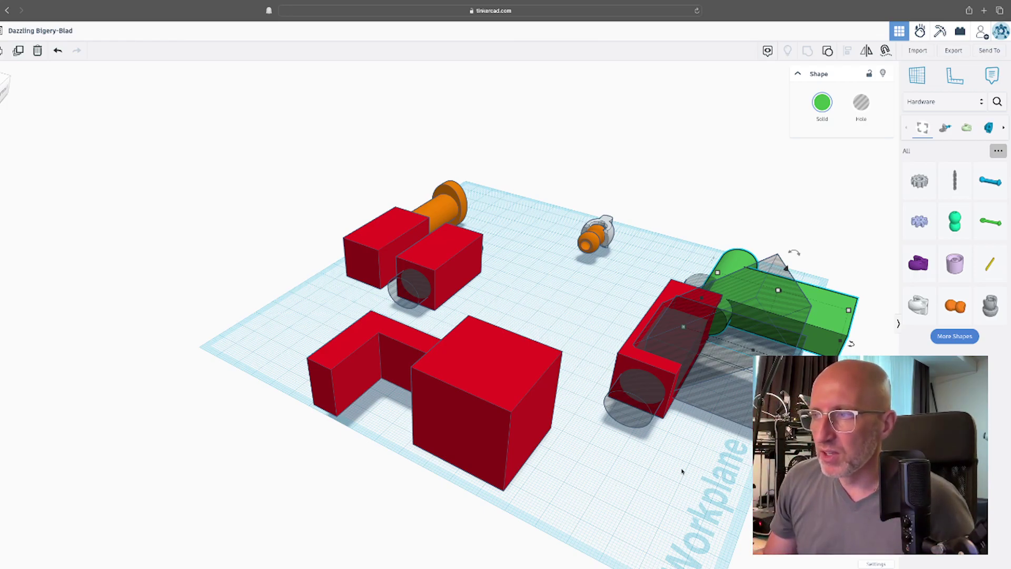
pyautogui.moveTo(682, 472); pyautogui.dragTo(591, 535, button='right')
pyautogui.moveTo(591, 535); pyautogui.dragTo(412, 536)
pyautogui.scroll(3, 414, 517)
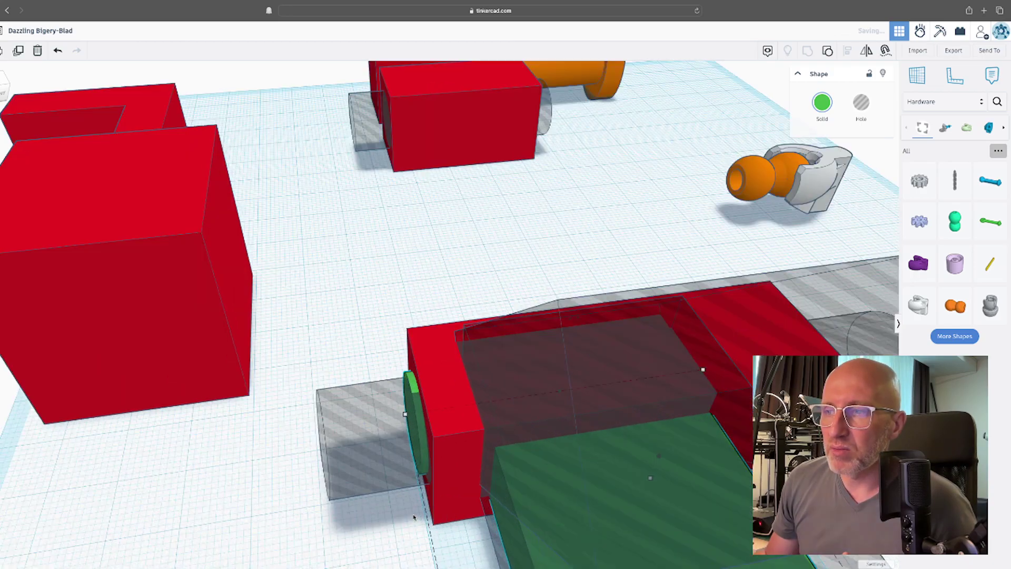
pyautogui.moveTo(414, 517); pyautogui.dragTo(533, 491, button='right')
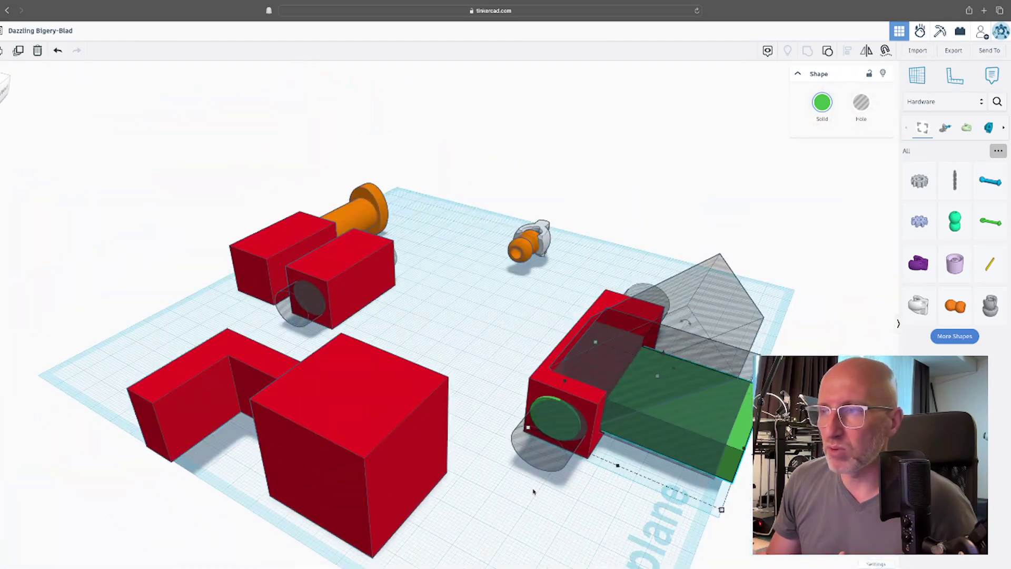
pyautogui.moveTo(533, 491); pyautogui.dragTo(440, 482, button='middle')
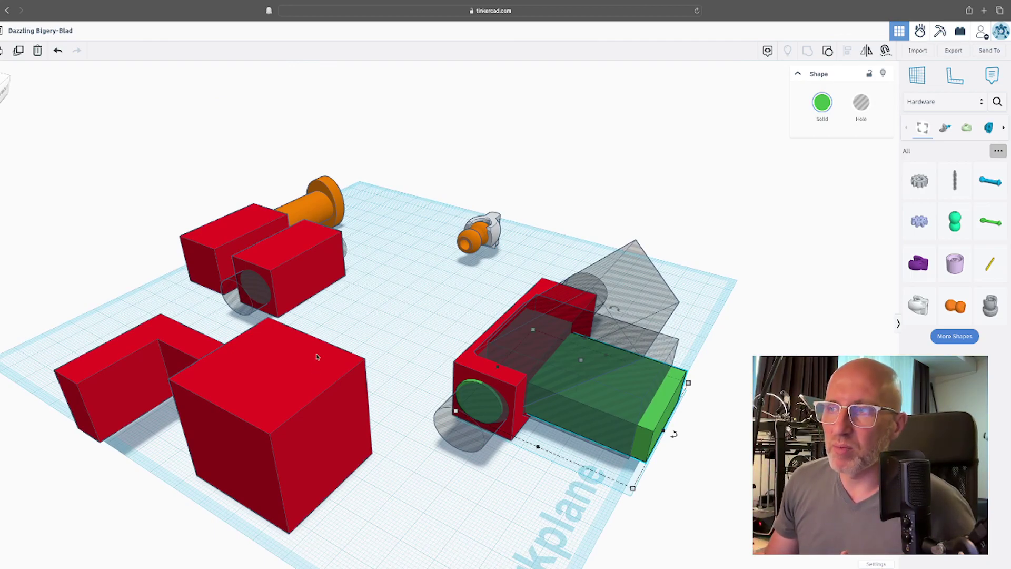
pyautogui.moveTo(385, 340); pyautogui.dragTo(420, 397, button='right')
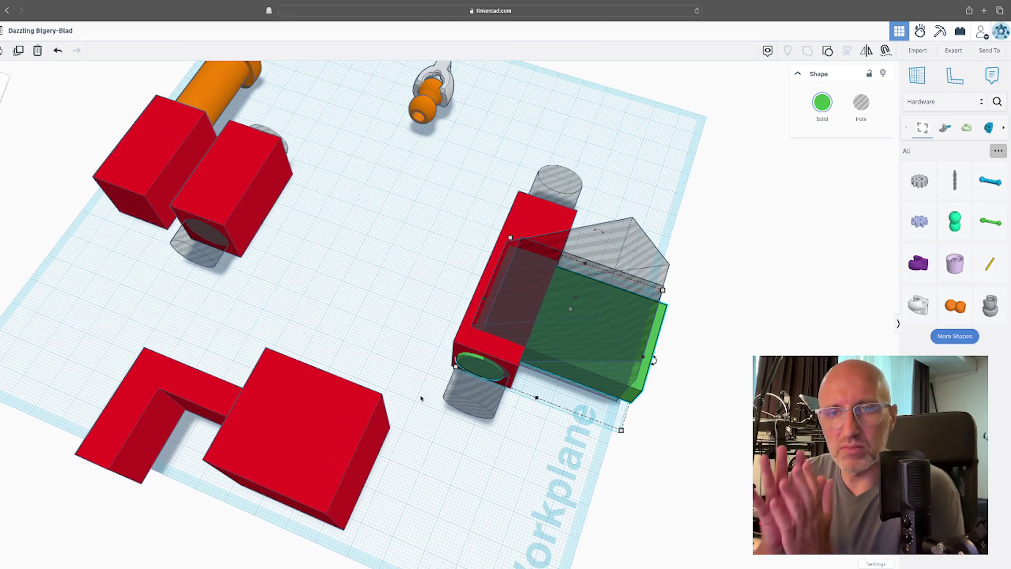